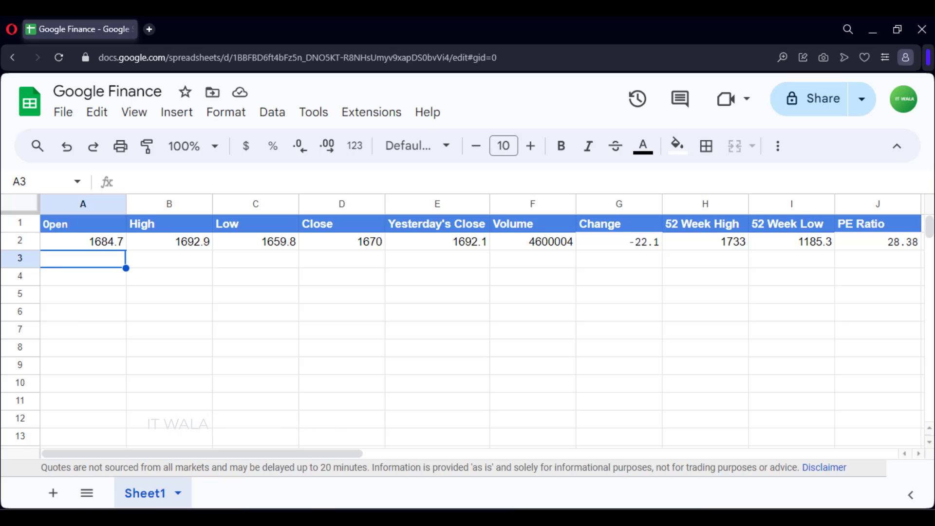
pyautogui.press('Up')
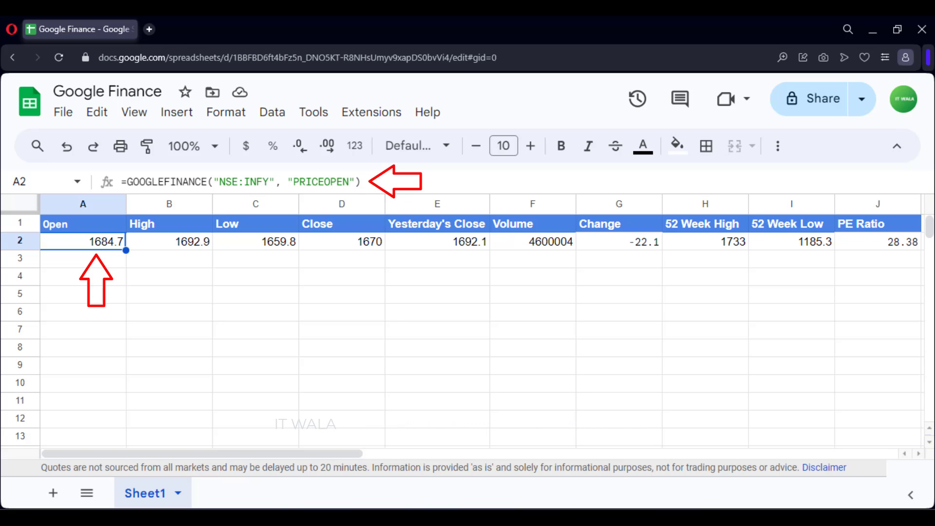
pyautogui.press('Right')
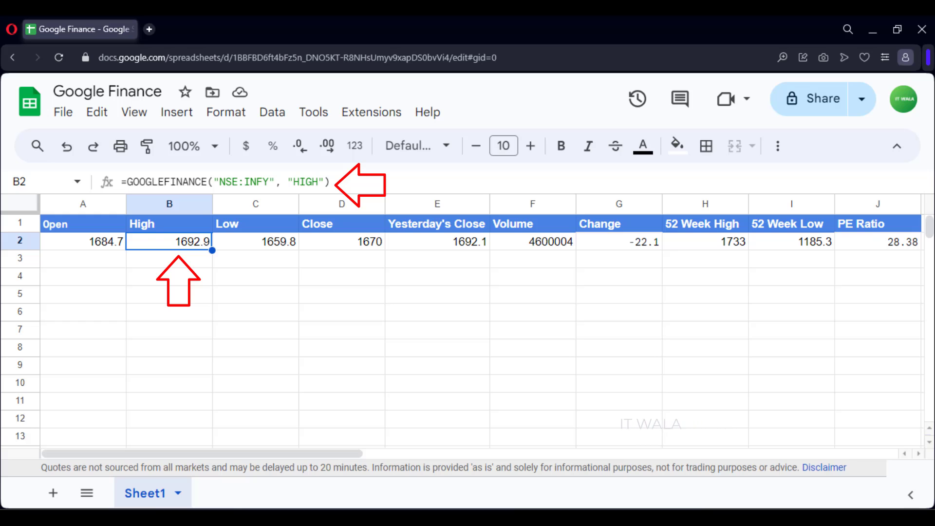
pyautogui.press('Right')
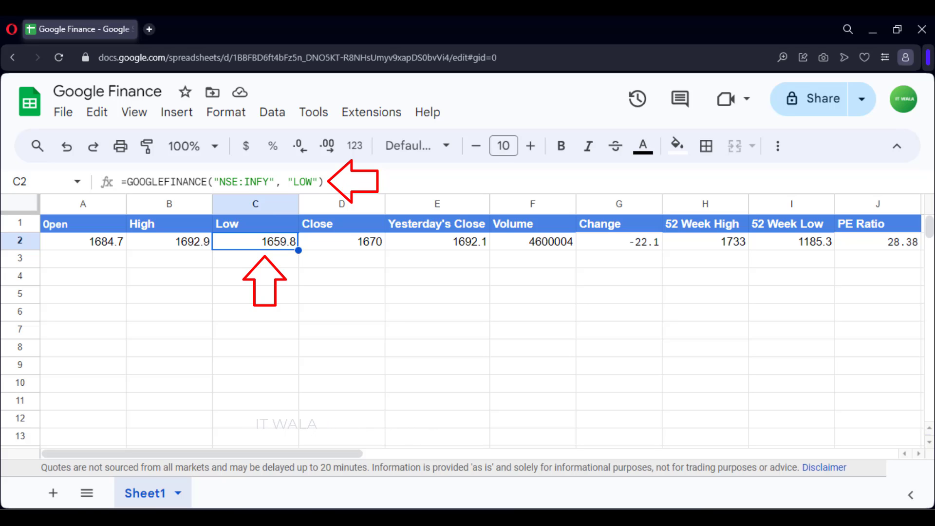
pyautogui.press('Right')
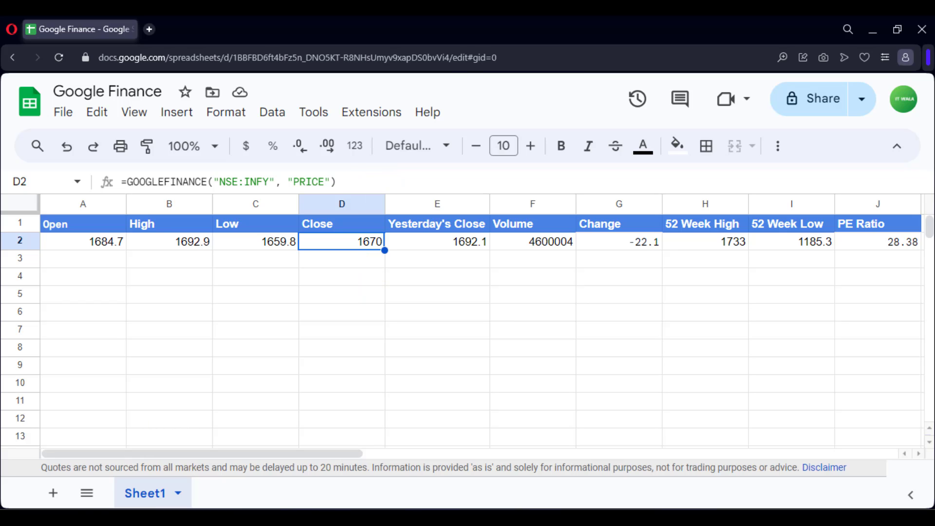
pyautogui.press('Right')
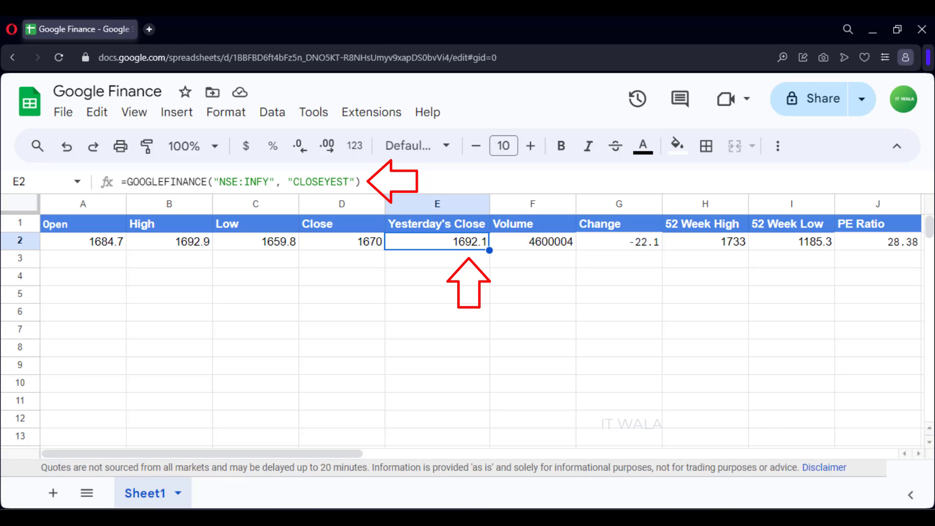
pyautogui.press('Right')
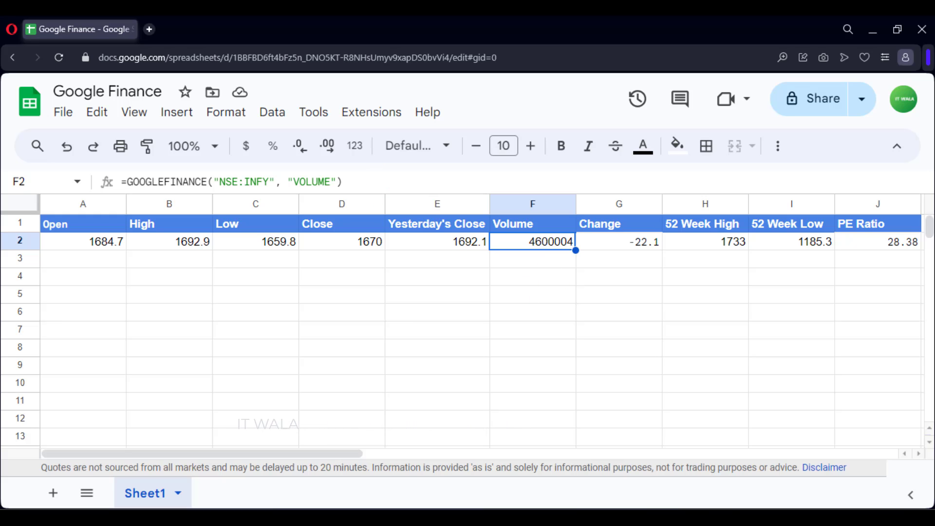
pyautogui.press('Right')
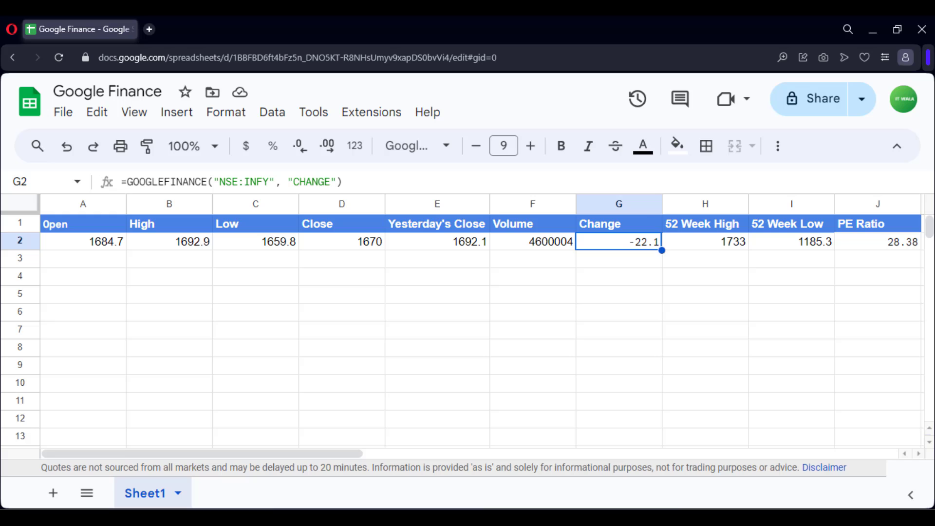
pyautogui.press('Right')
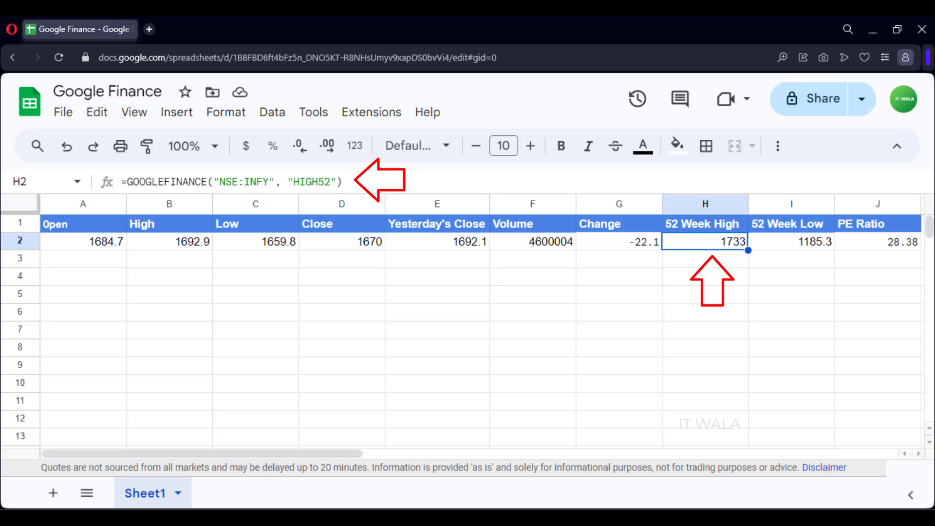
pyautogui.press('Right')
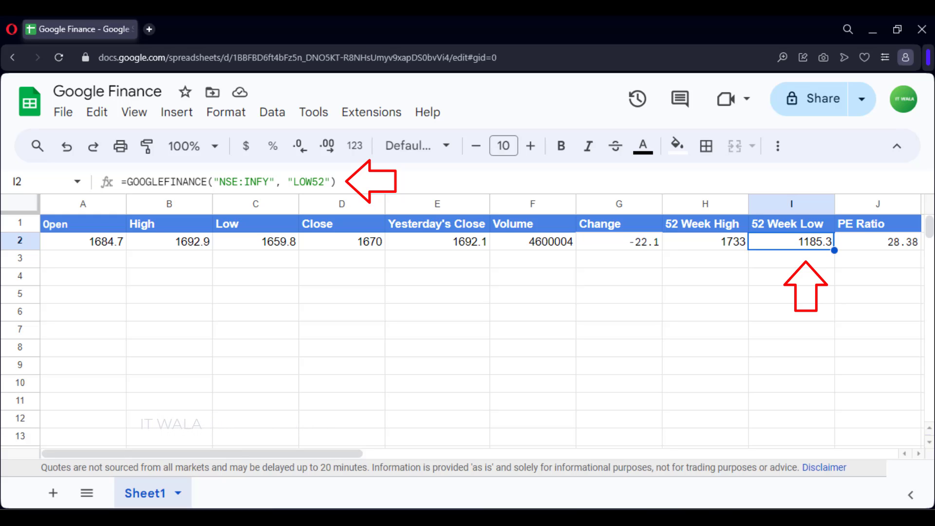
pyautogui.press('Right')
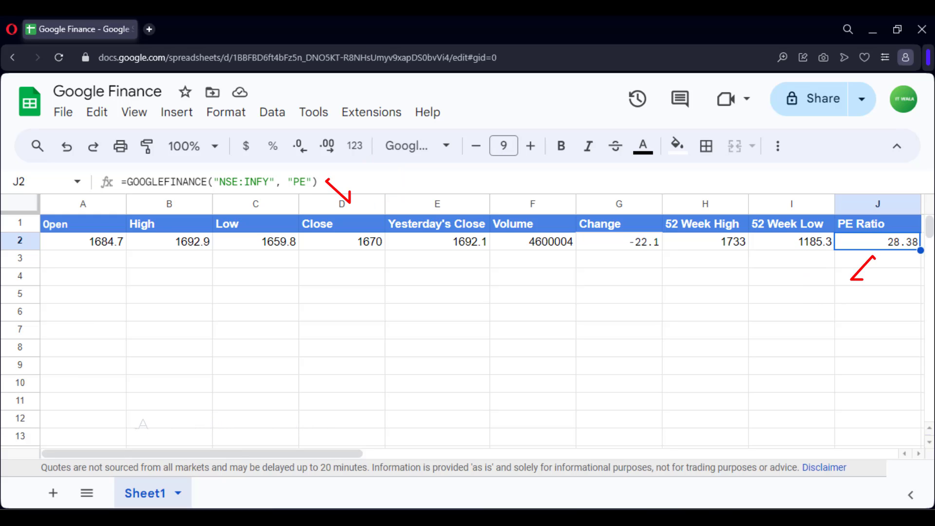